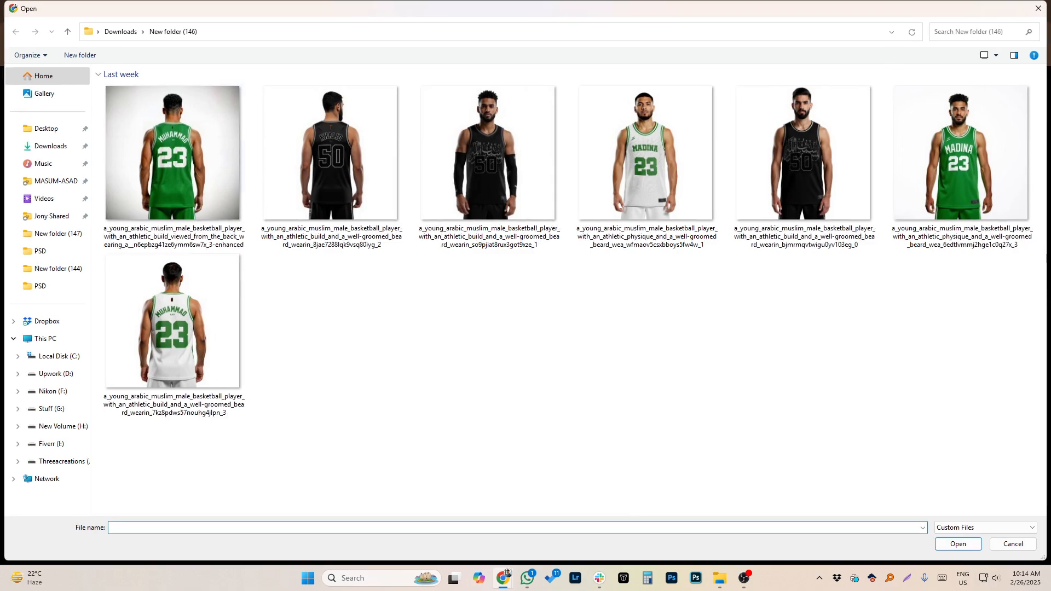
left_click(53, 147)
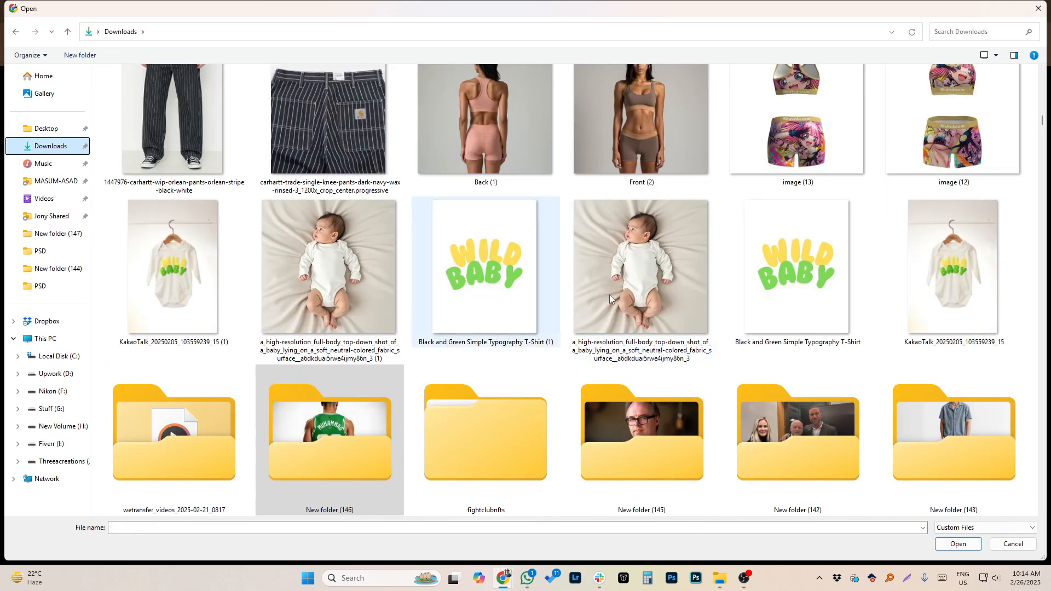
scroll(767, 330, "up", 10)
scroll(768, 330, "up", 15)
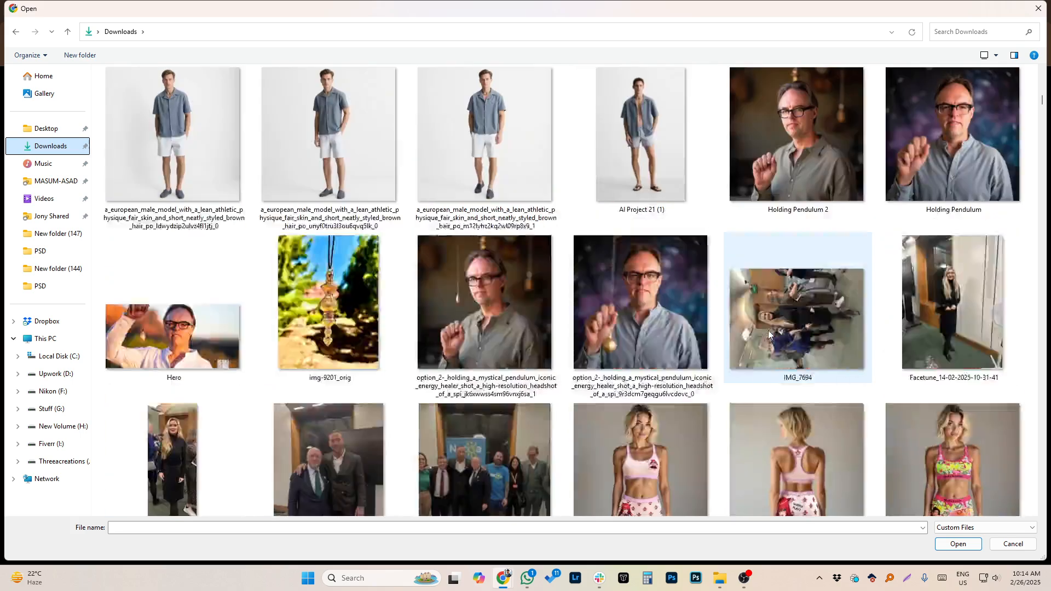
scroll(768, 331, "down", 3)
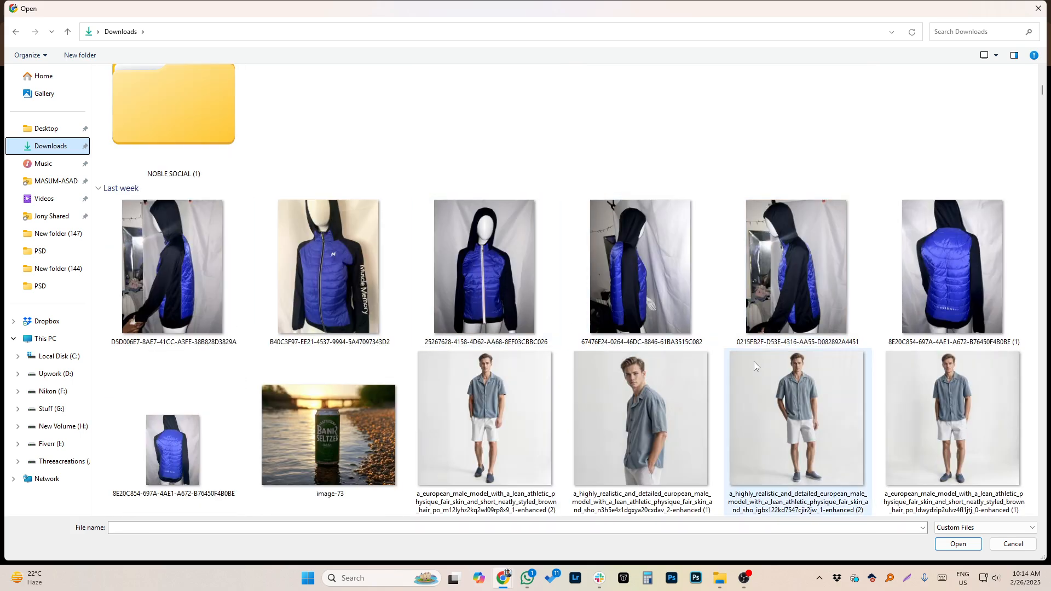
double_click(339, 263)
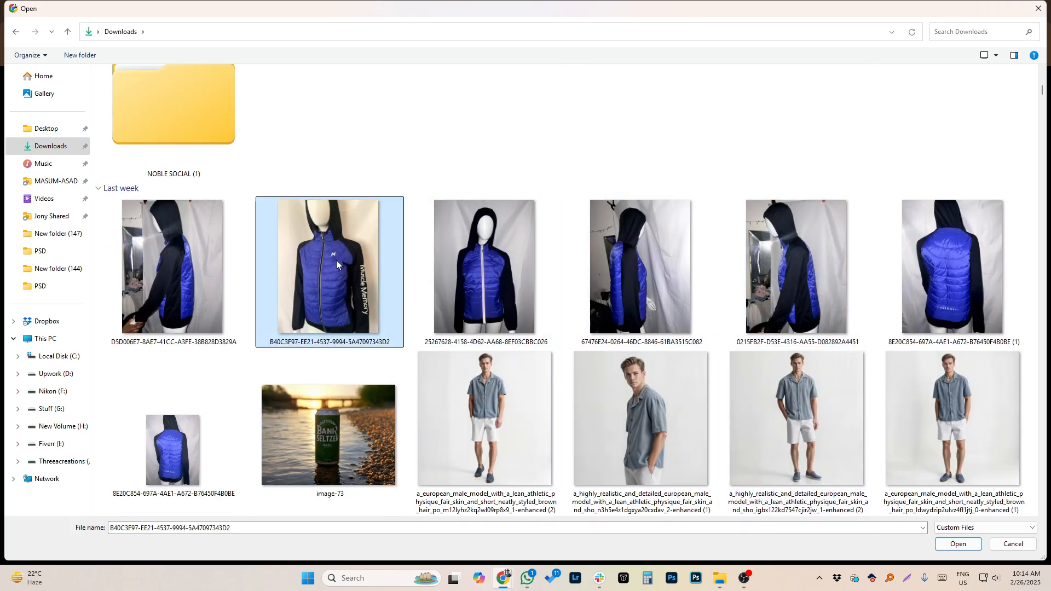
mouse_move(729, 444)
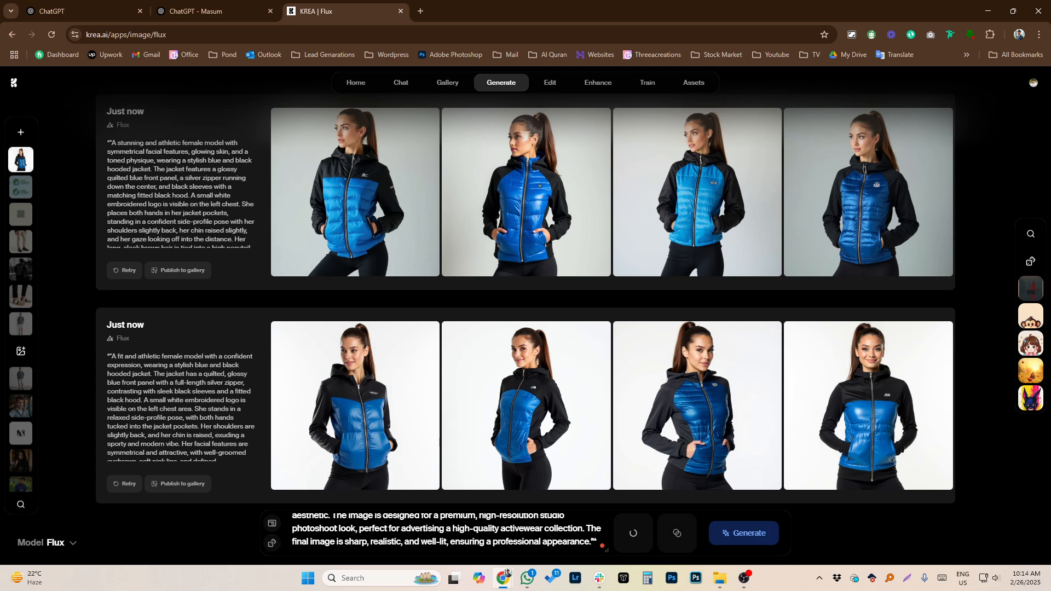
mouse_move(869, 489)
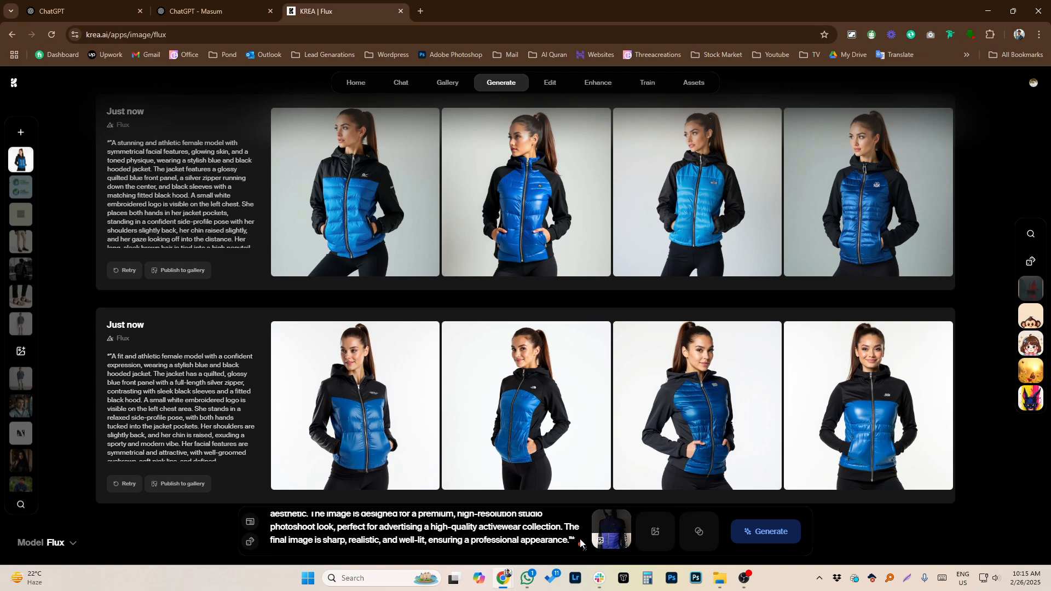
Upload another jacket photo from the Downloads folder as an additional image reference
left_click(657, 532)
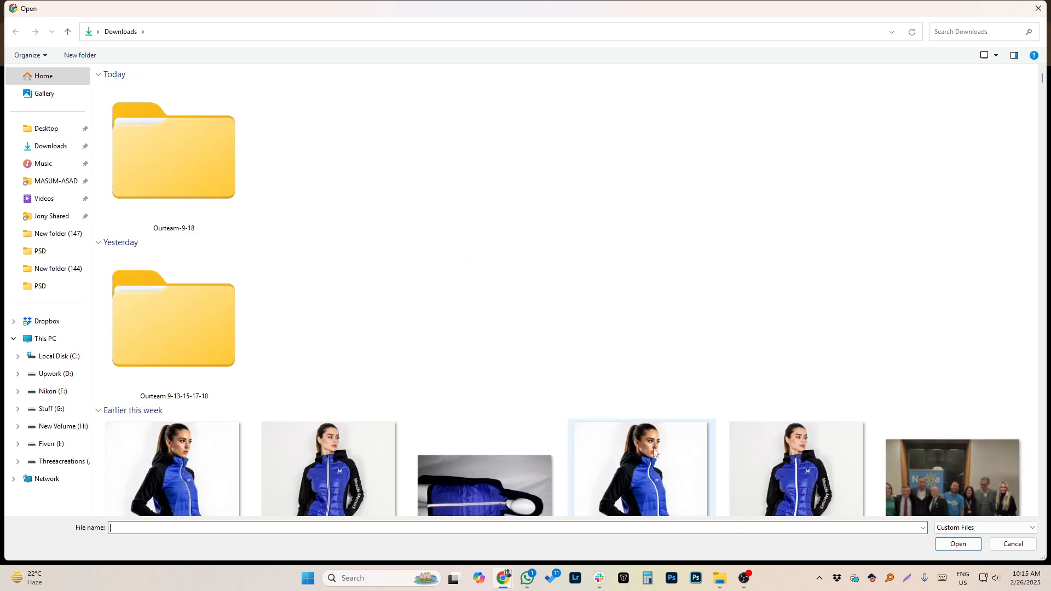
scroll(767, 347, "down", 3)
scroll(478, 321, "down", 2)
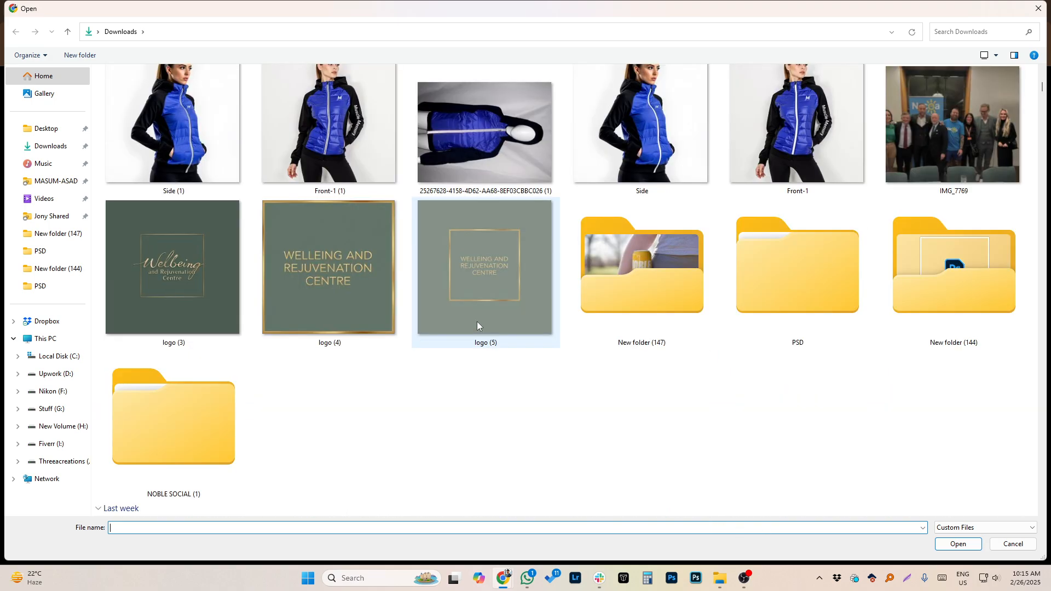
scroll(517, 327, "up", 5)
scroll(517, 327, "down", 8)
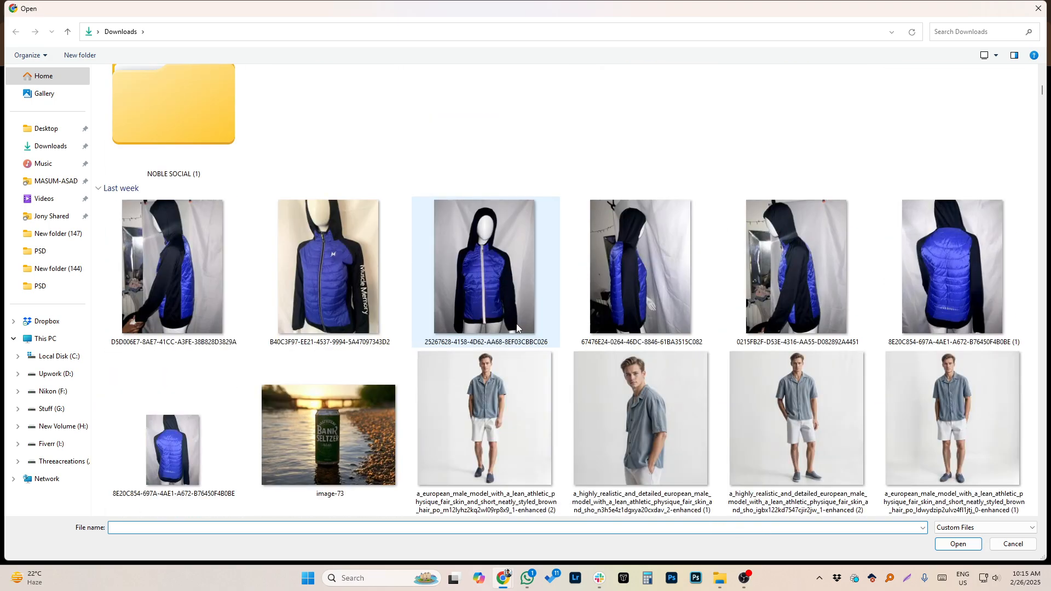
scroll(517, 327, "up", 5)
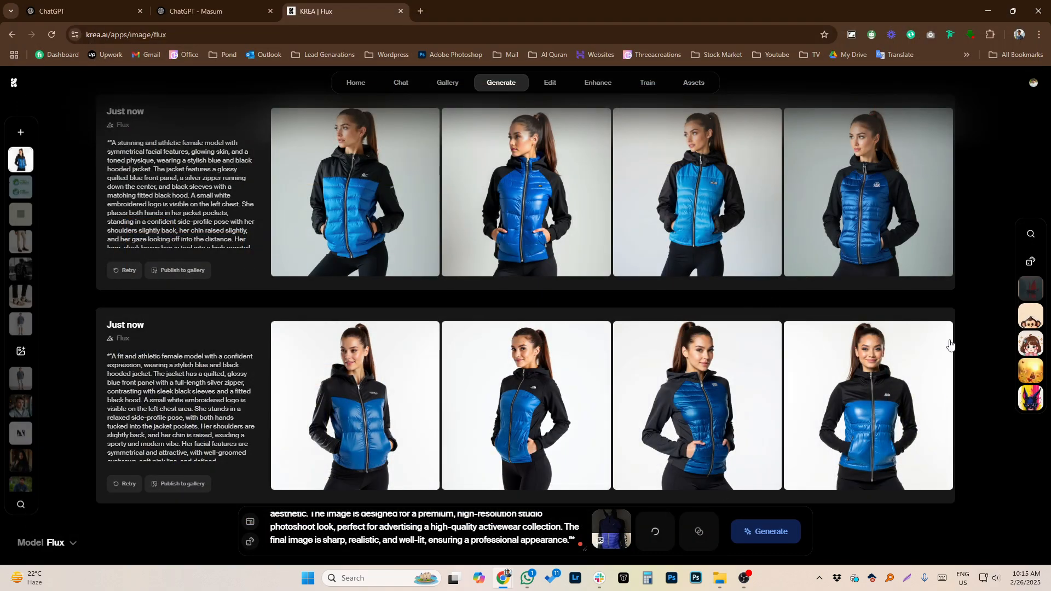
Adjust the reference image's strength and generate two batches of the jacket model from the existing prompt
mouse_move(618, 538)
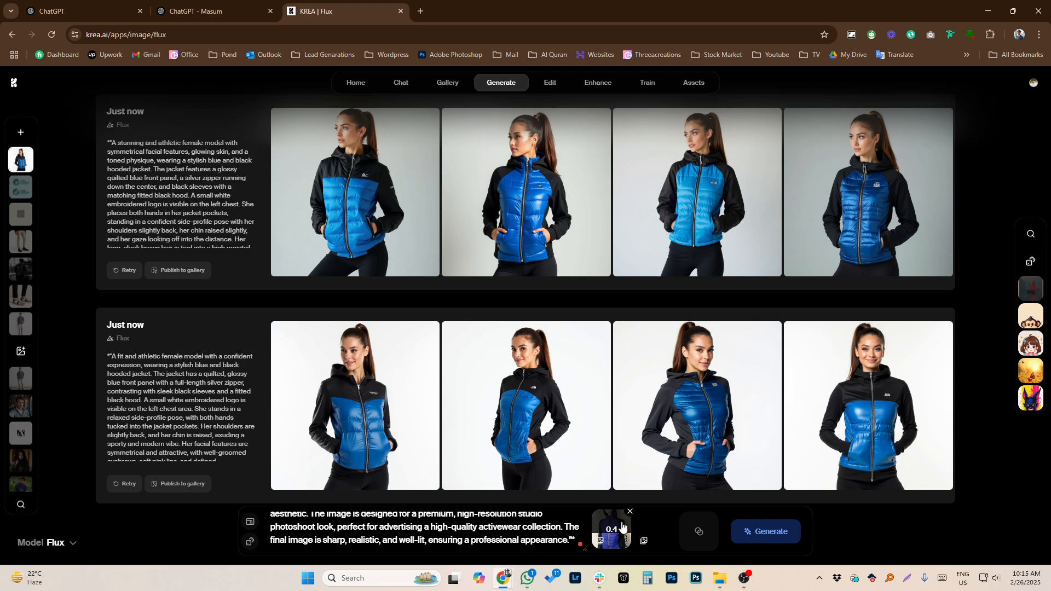
left_click_drag(615, 535, 621, 522)
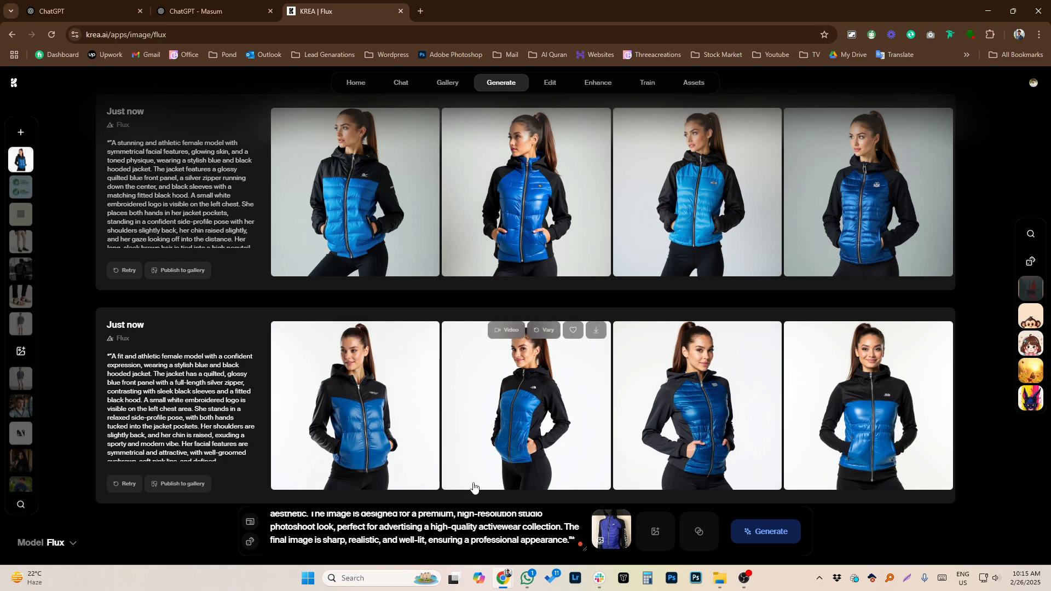
left_click(773, 532)
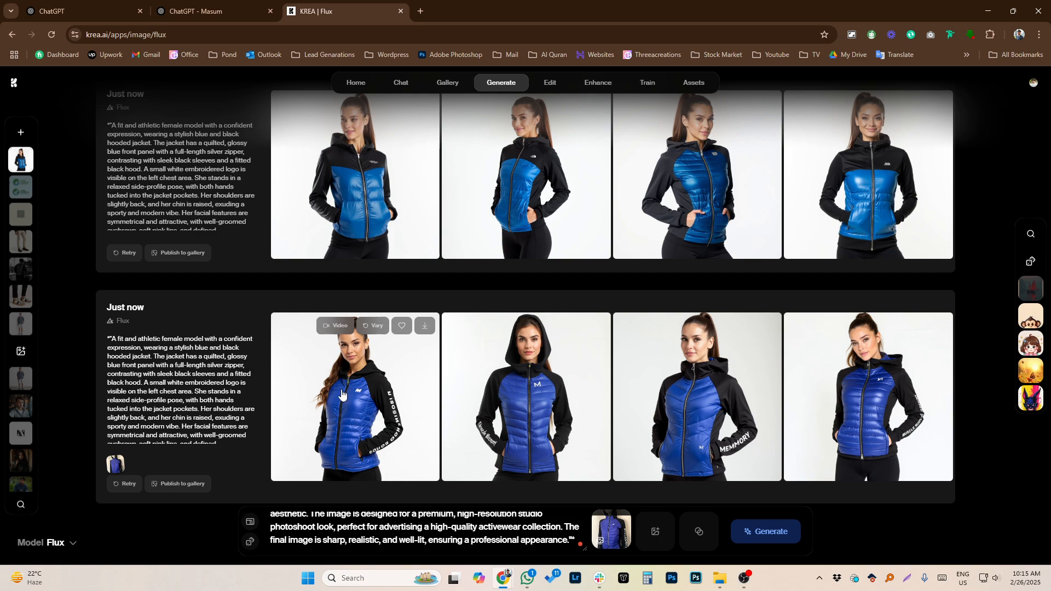
left_click(761, 534)
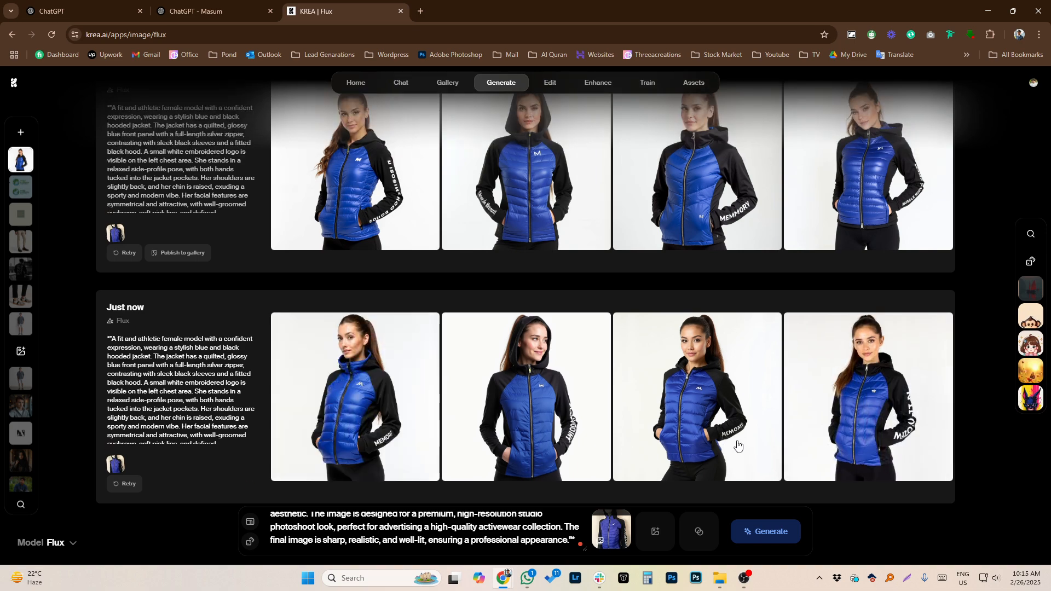
Enlarge the third image of the newest batch, close it, and compare the results with the earlier batches
mouse_move(737, 446)
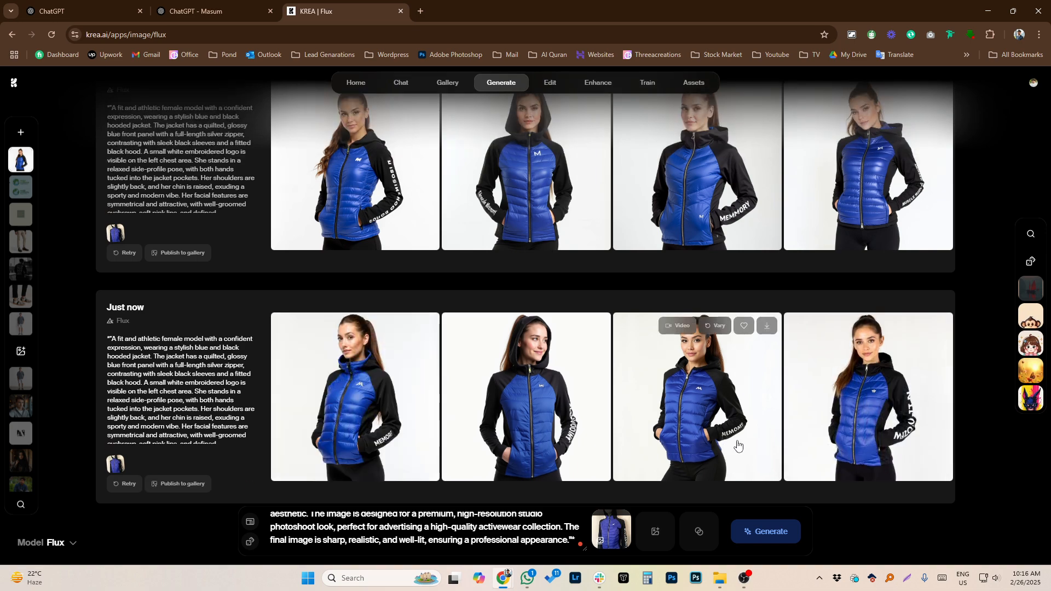
mouse_move(570, 400)
left_click(690, 392)
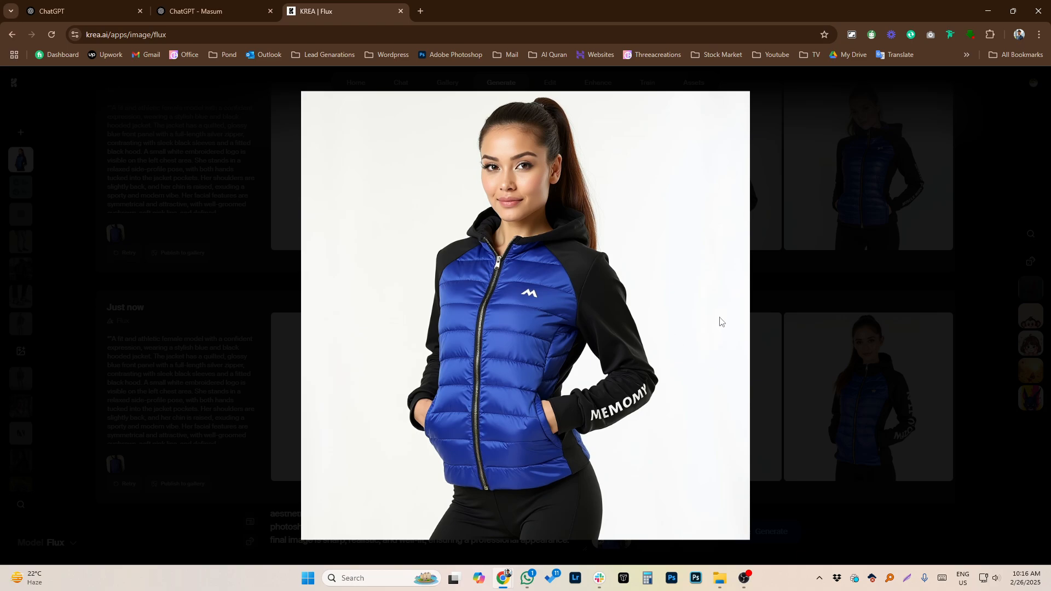
left_click(931, 522)
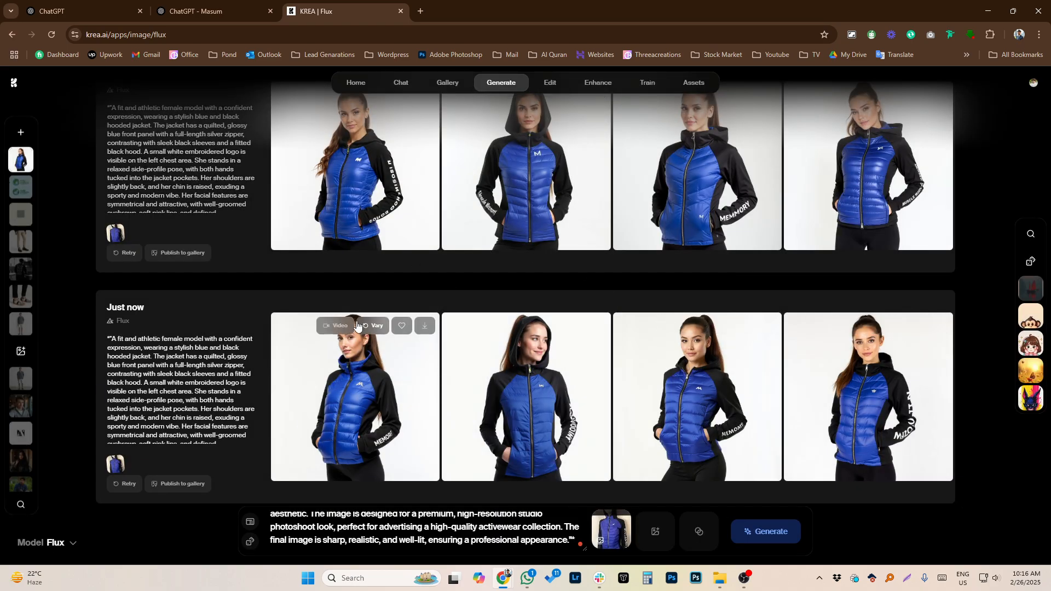
scroll(371, 317, "up", 4)
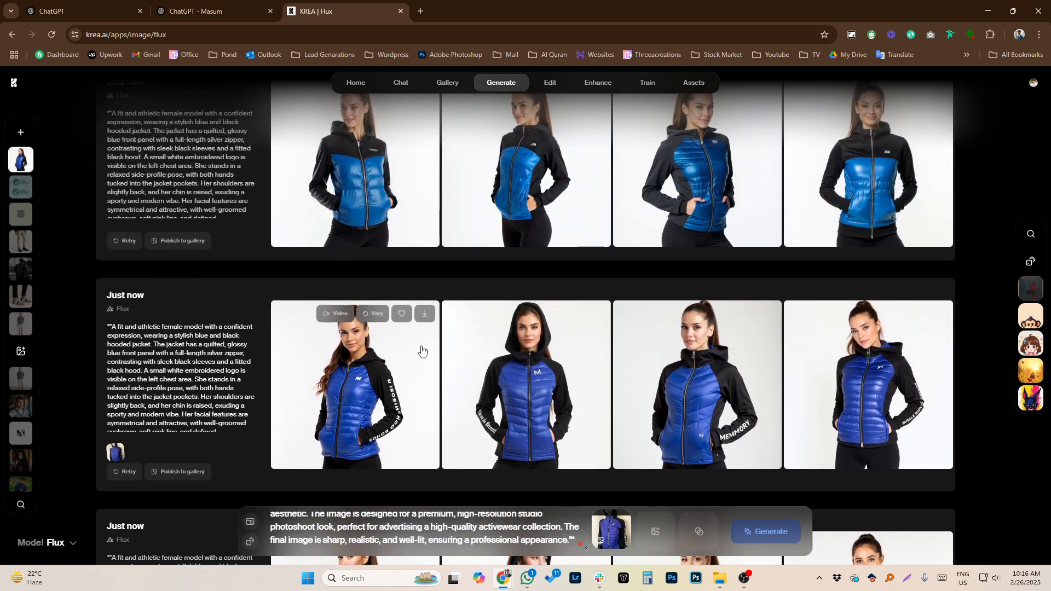
scroll(689, 334, "down", 4)
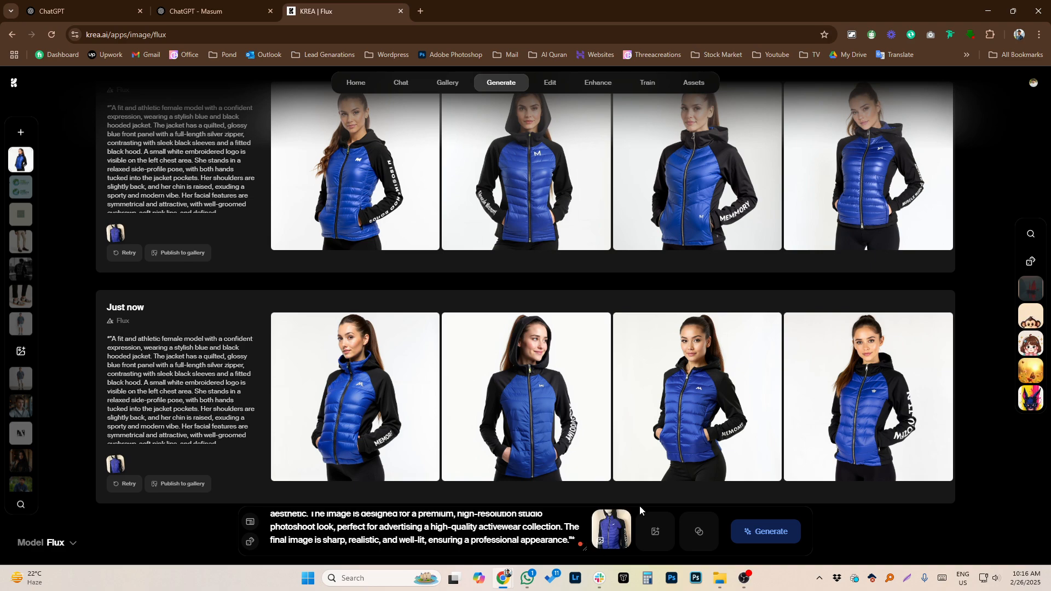
Generate three more batches, setting the reference image's strength to 0.71 for the second and 0.81 for the third
left_click(767, 532)
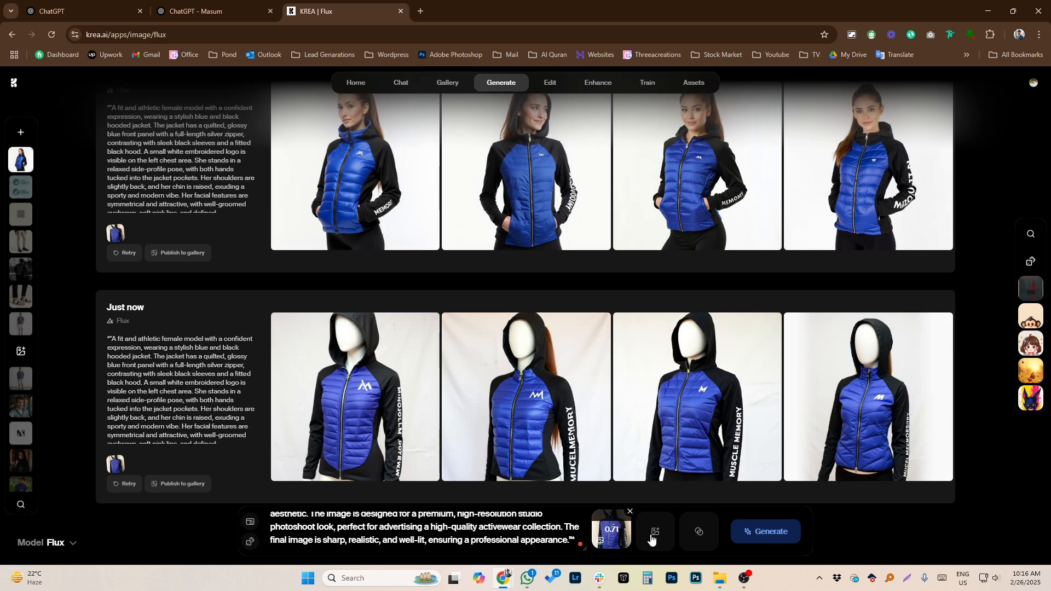
left_click(766, 531)
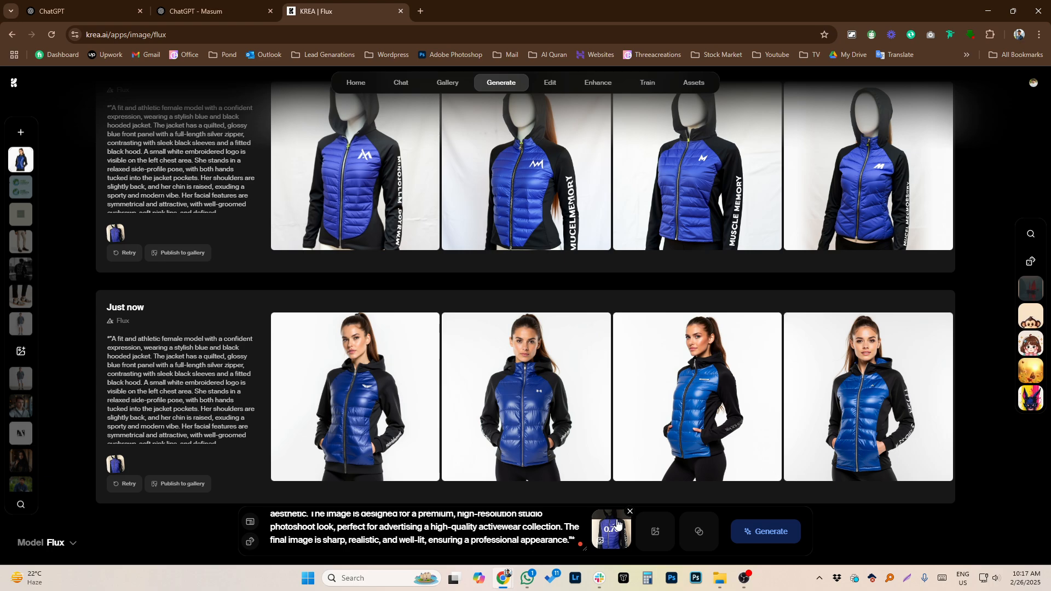
scroll(620, 524, "up", 5)
left_click(766, 531)
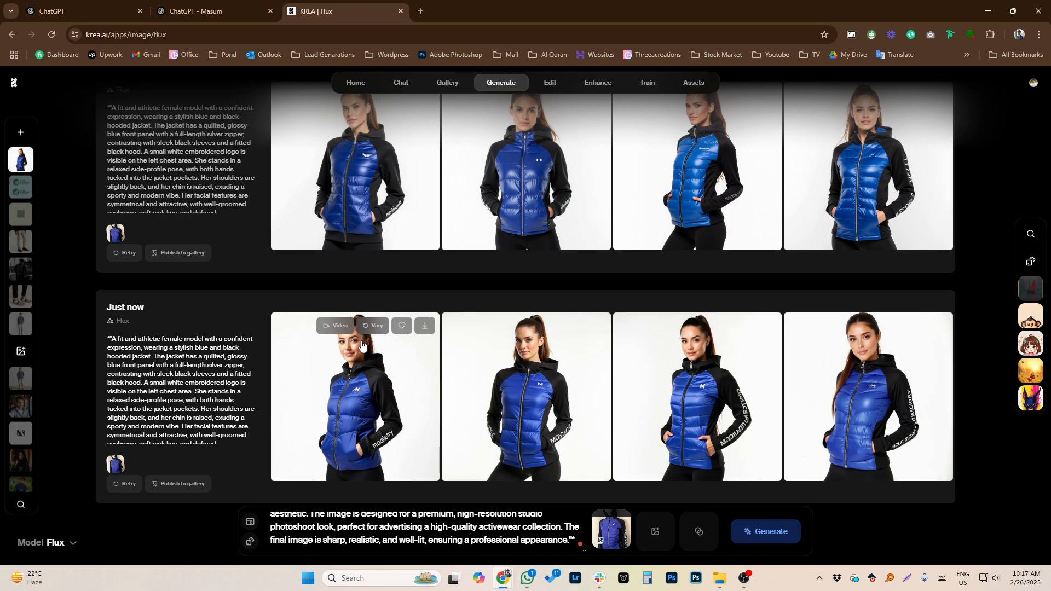
Enlarge the first image of each of the two newest batches and compare jacket color, logo and sleeve lettering
left_click(336, 374)
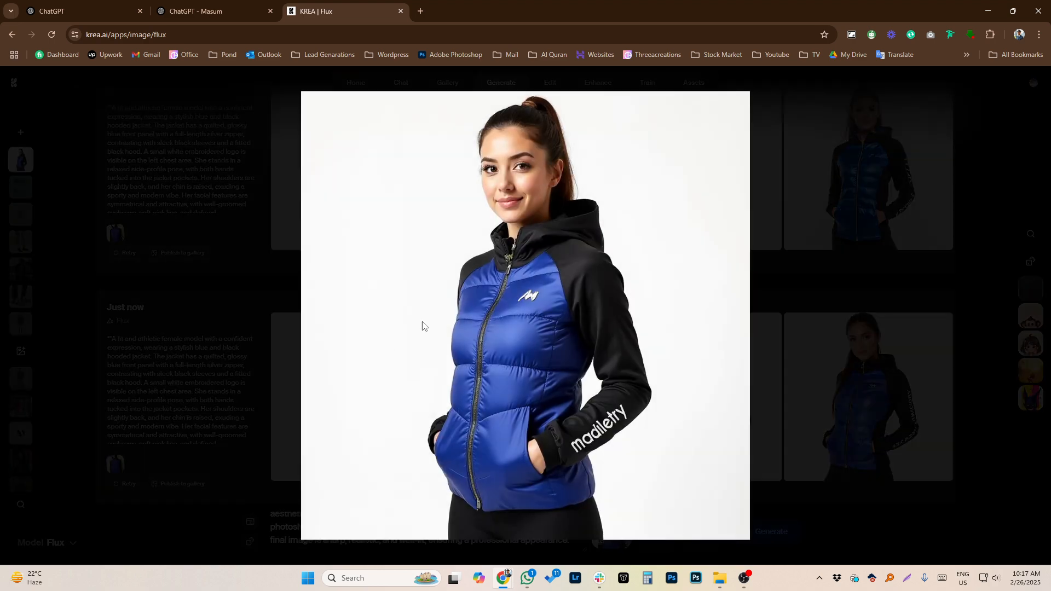
left_click(805, 469)
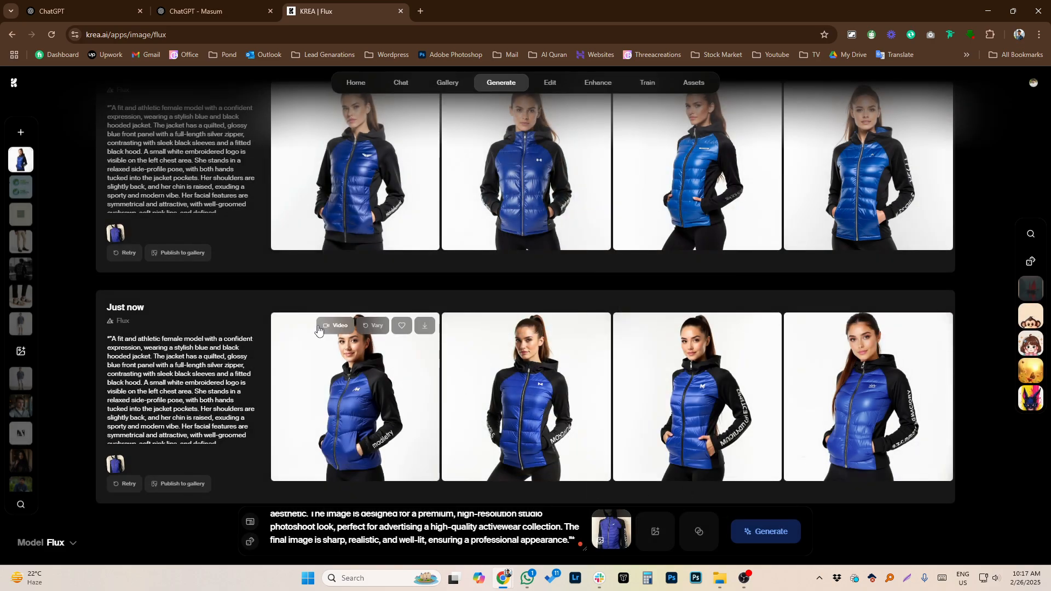
scroll(404, 319, "up", 2)
left_click(357, 255)
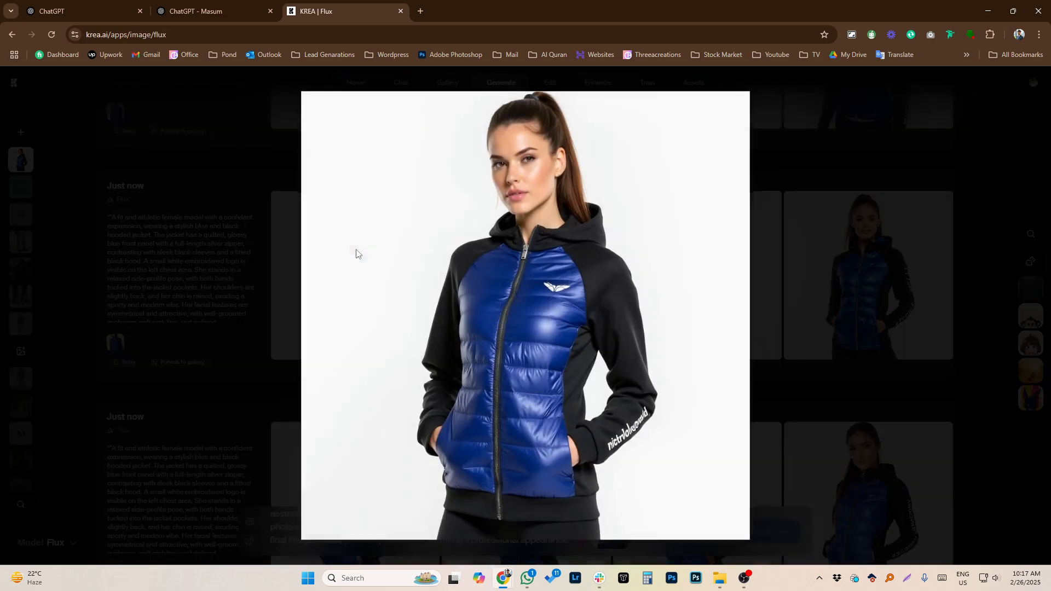
left_click(780, 310)
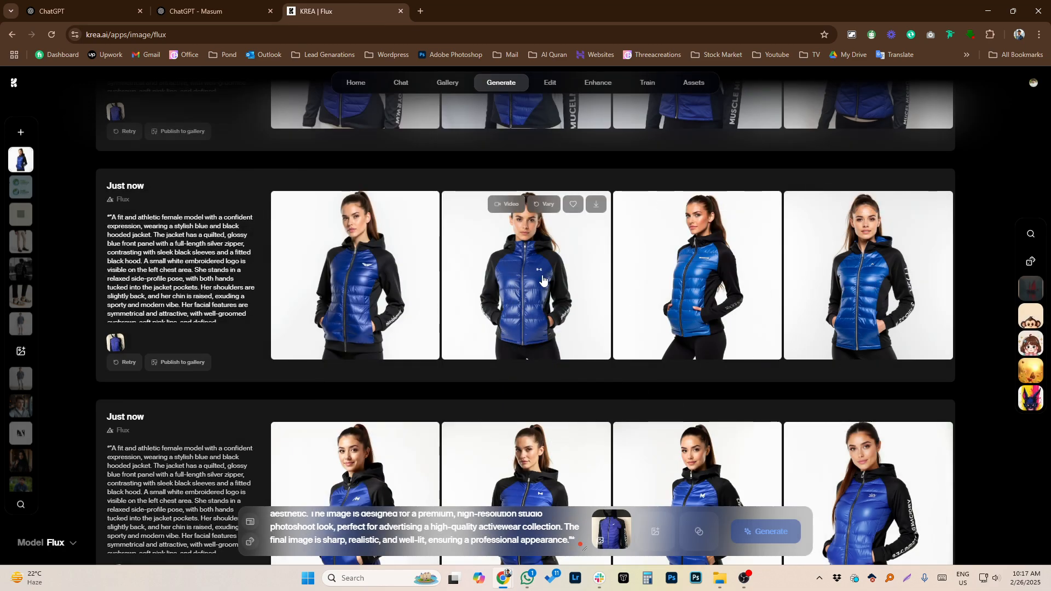
scroll(542, 280, "down", 2)
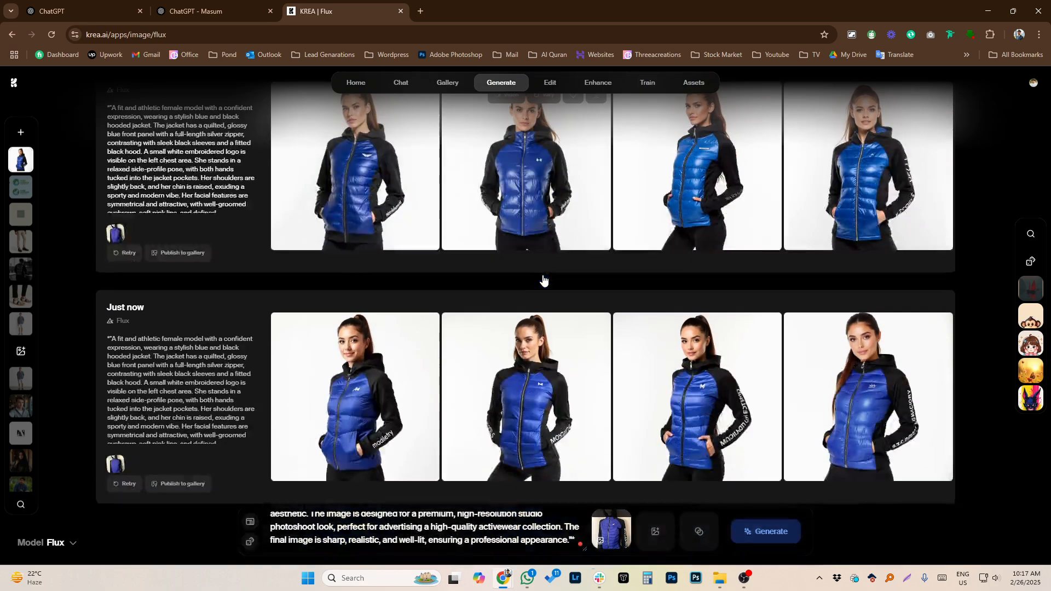
scroll(543, 279, "up", 2)
mouse_move(543, 276)
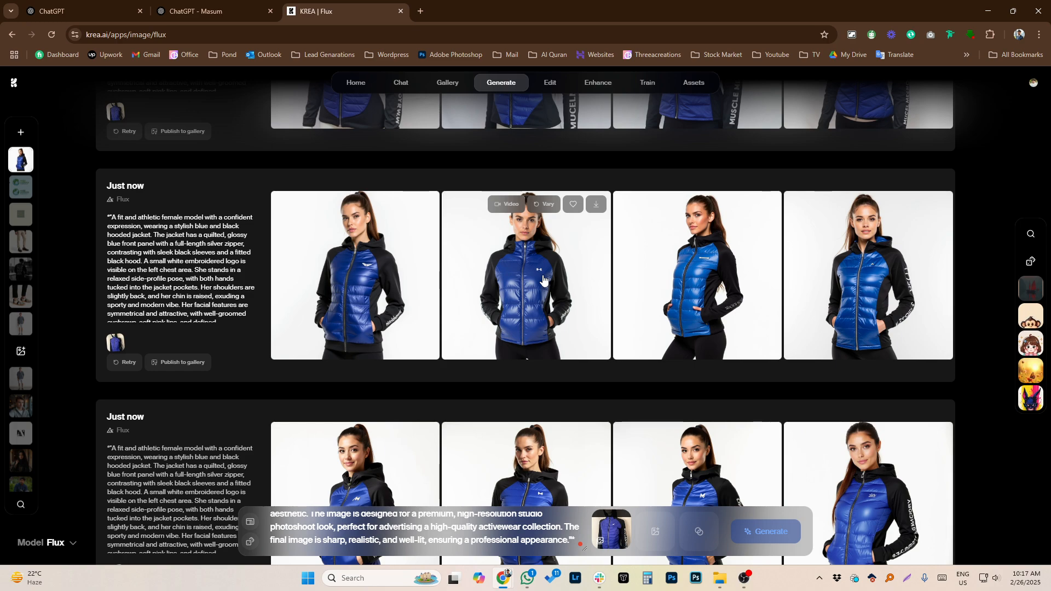
scroll(412, 317, "down", 2)
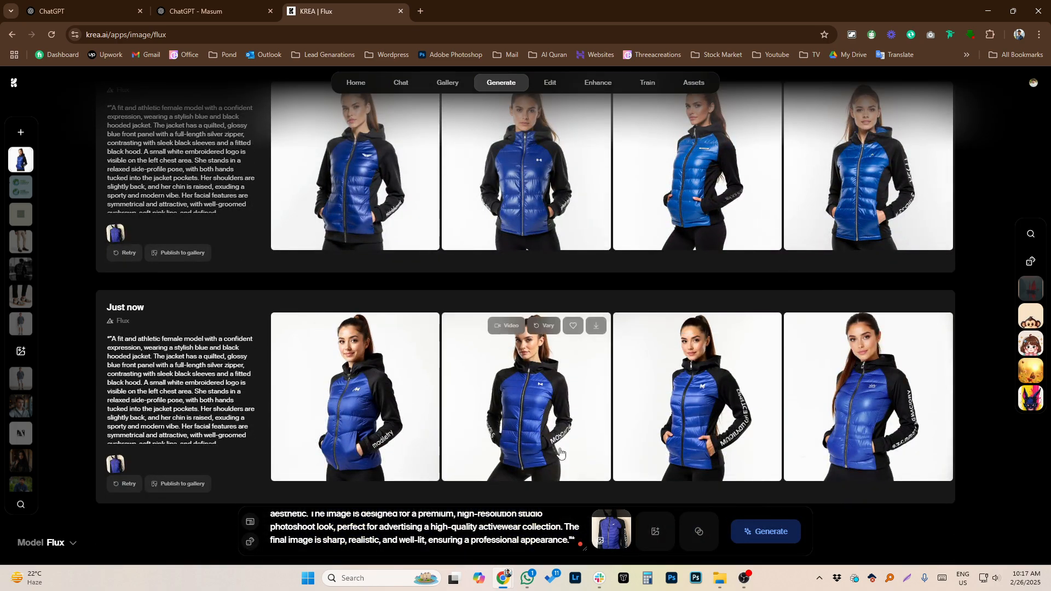
Remove the jacket reference image from the prompt
mouse_move(613, 542)
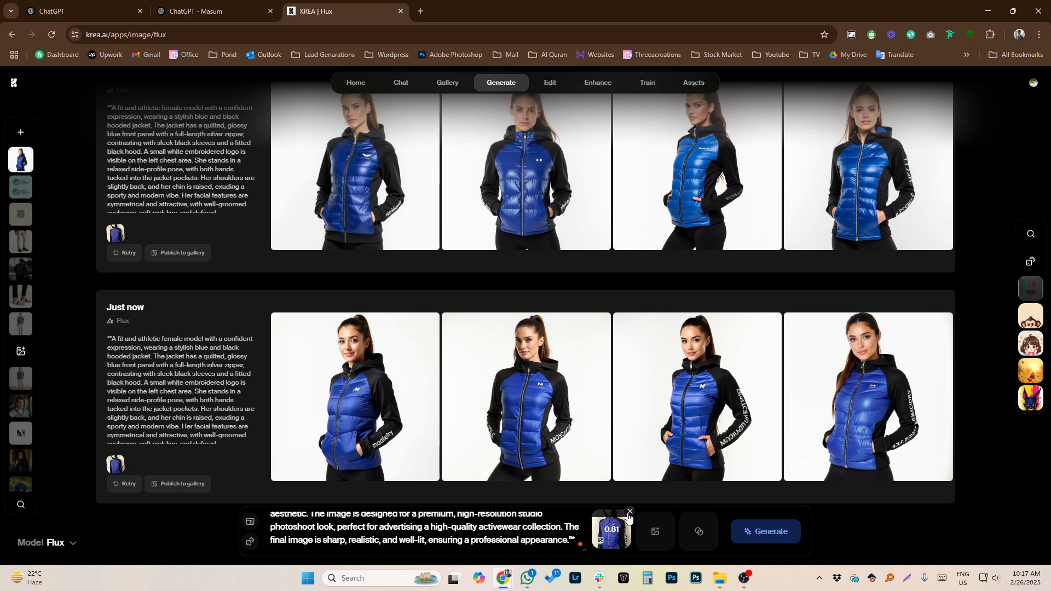
mouse_move(397, 350)
left_click(629, 515)
mouse_move(823, 342)
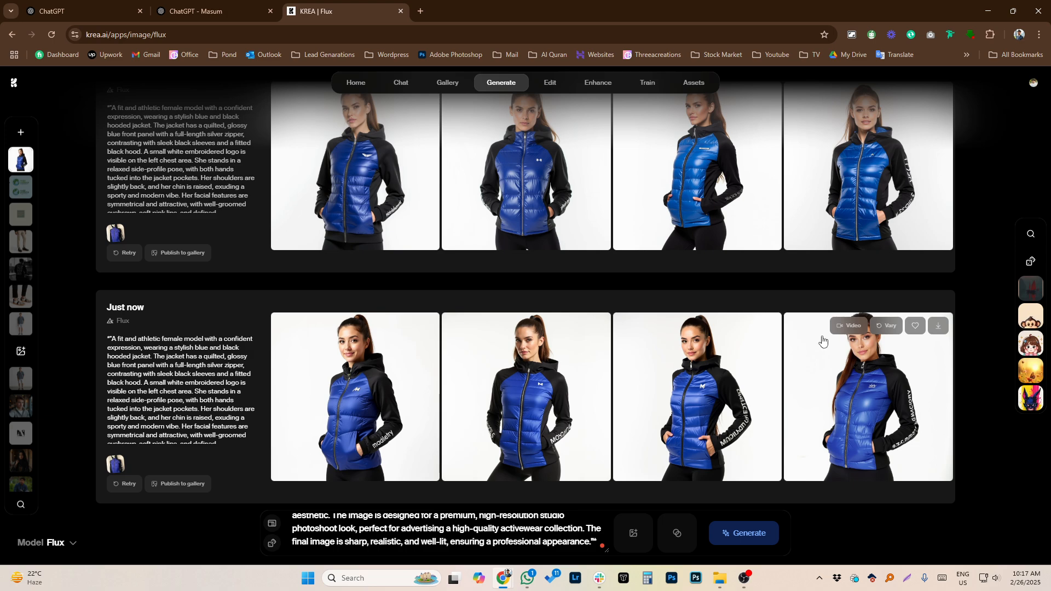
Check the plan usage in the account menu and review the earlier generated batches
left_click(1034, 84)
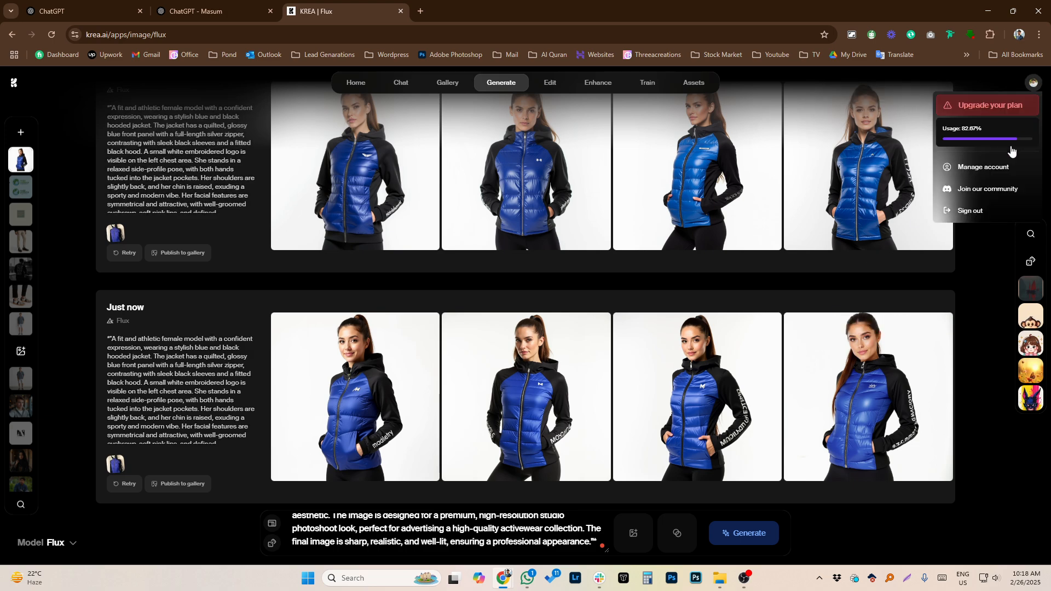
scroll(586, 251, "down", 10)
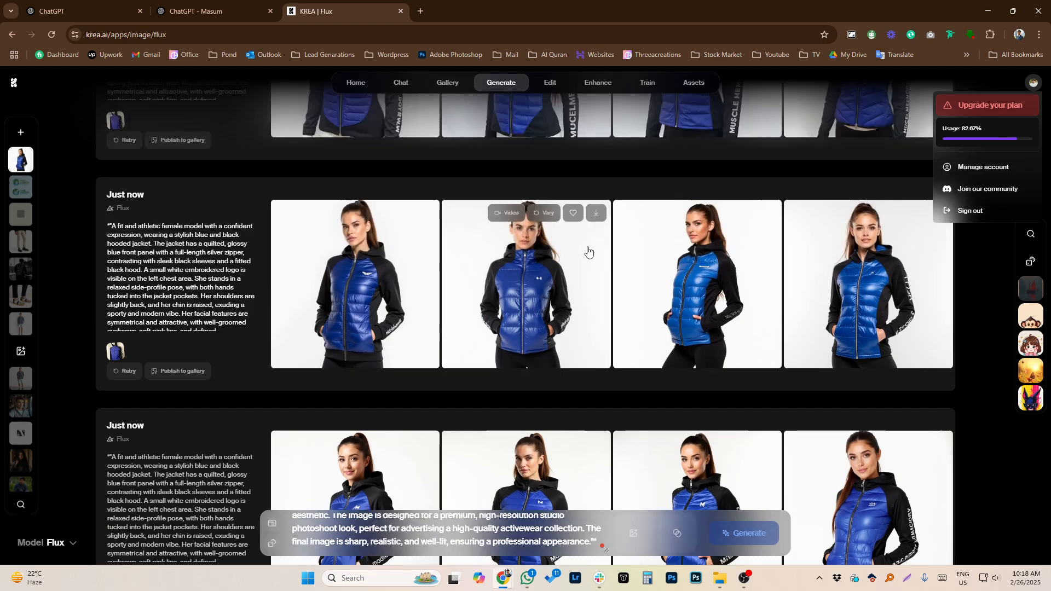
scroll(588, 250, "up", 8)
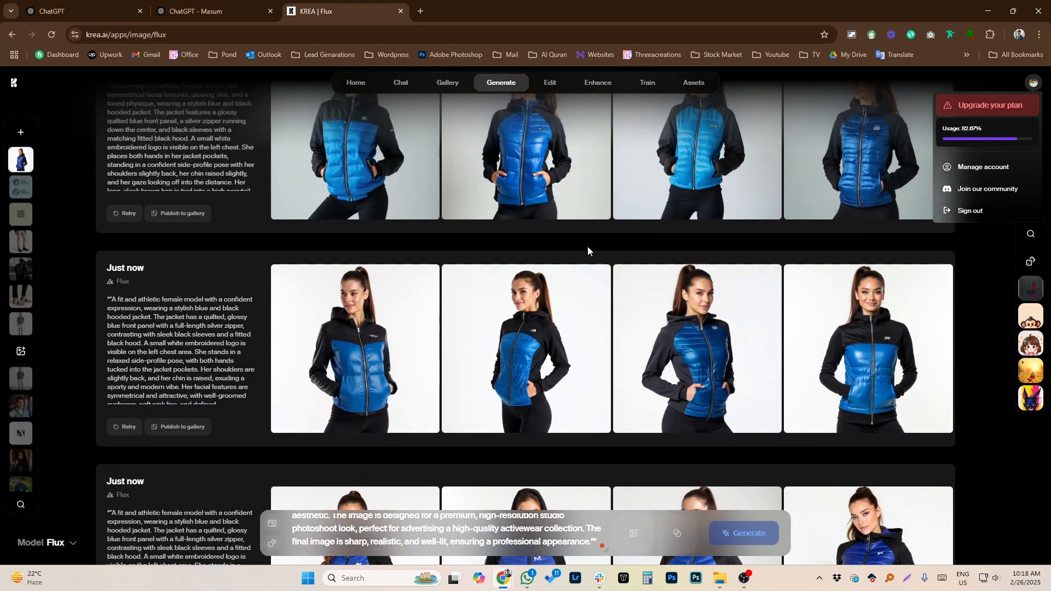
scroll(588, 251, "up", 5)
scroll(588, 251, "up", 6)
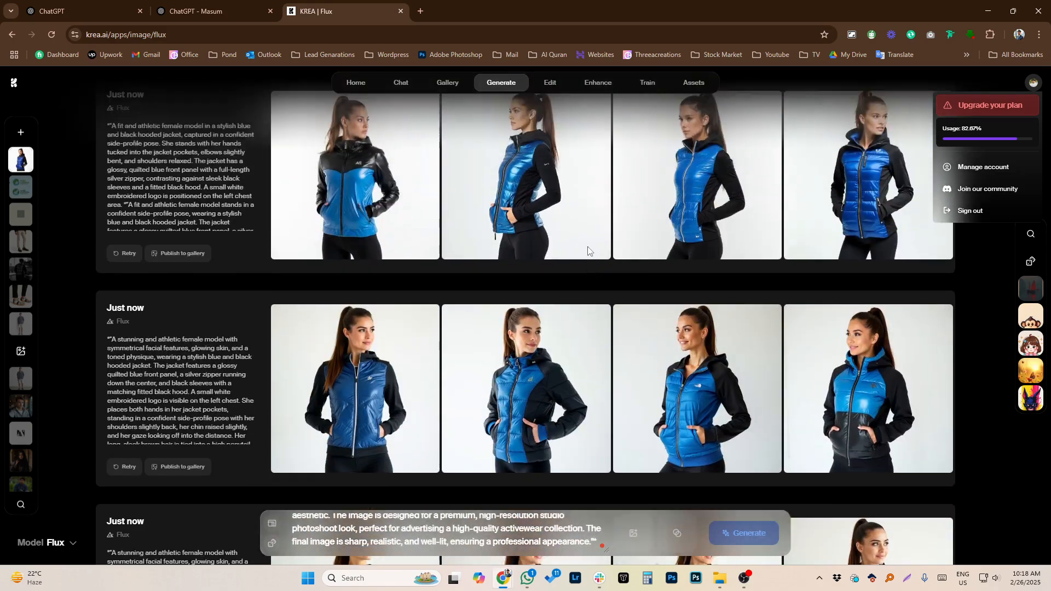
Compare the jacket's look across the generated batches, from the early text-only ones through the newest ones made with the reference photo
scroll(588, 250, "up", 6)
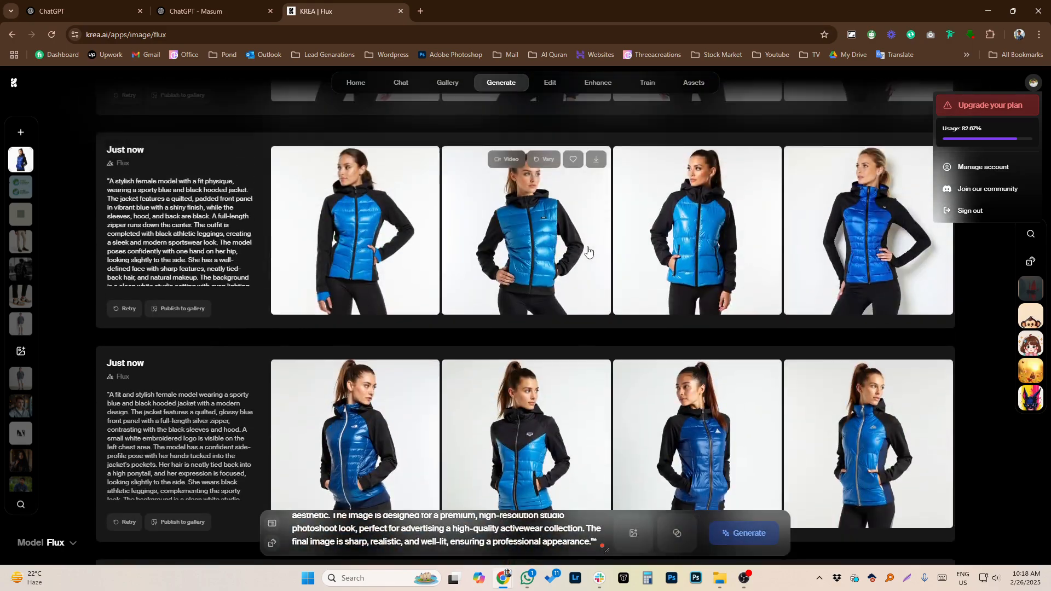
scroll(588, 251, "up", 1)
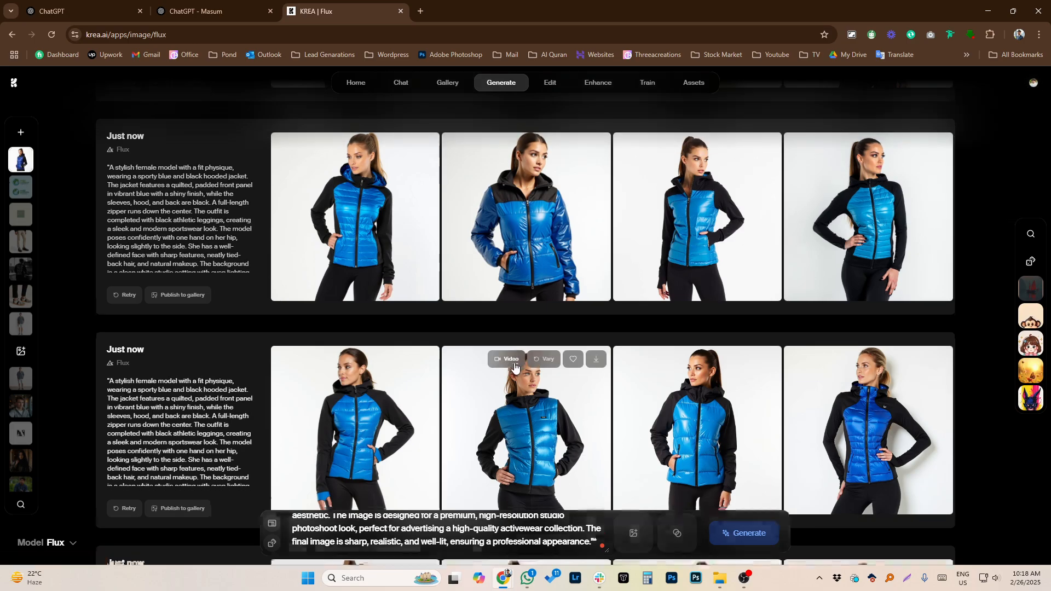
scroll(515, 367, "down", 10)
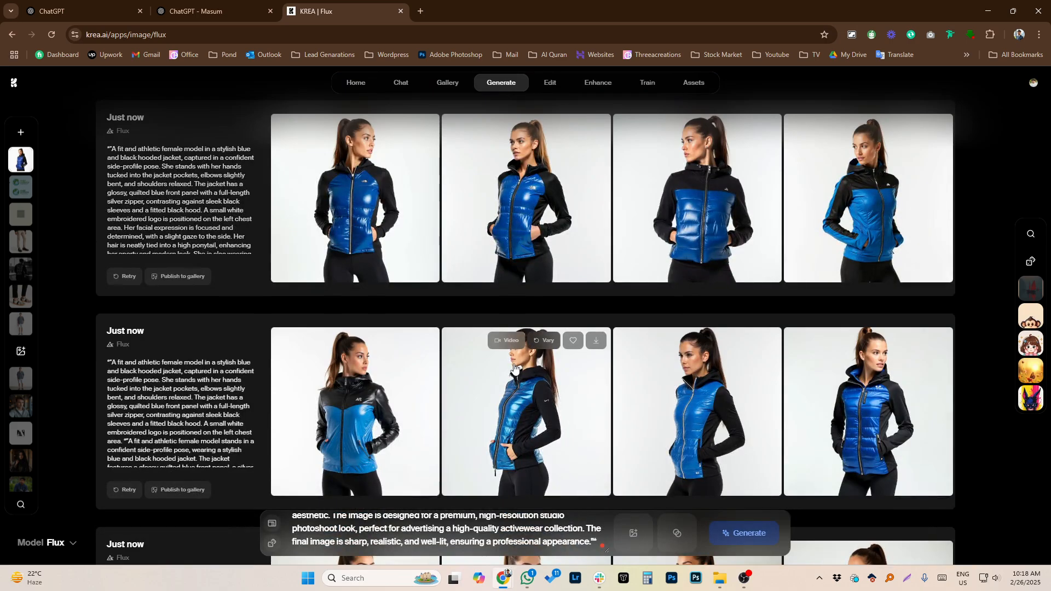
scroll(514, 368, "down", 10)
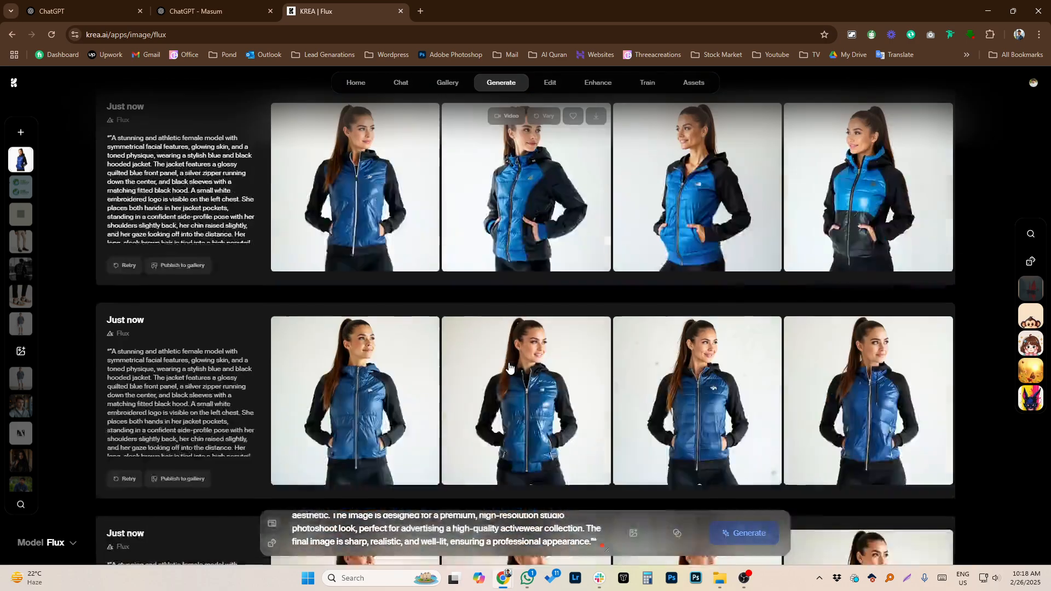
scroll(504, 367, "down", 10)
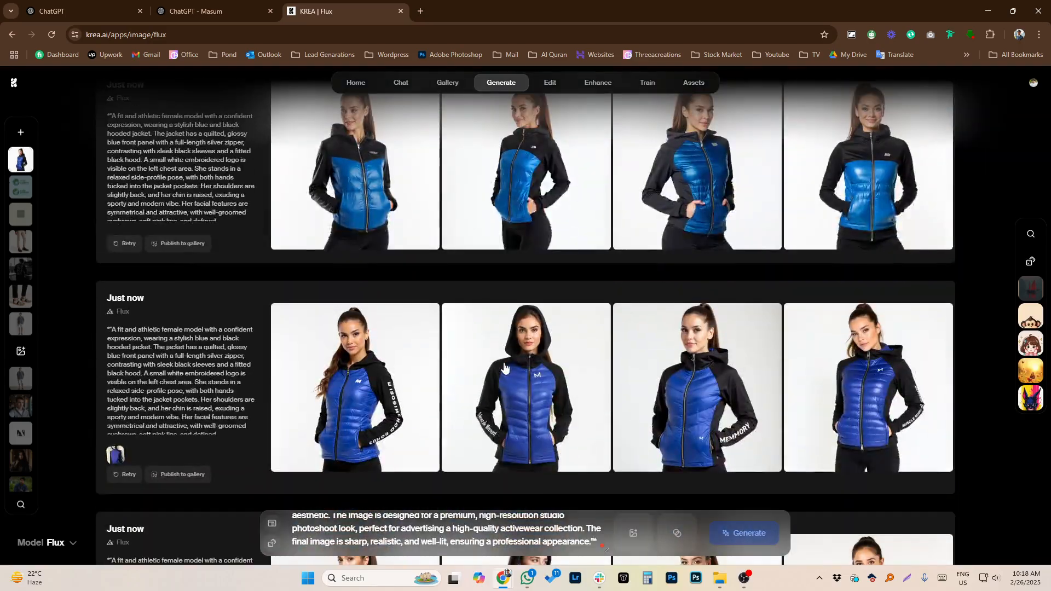
scroll(505, 367, "down", 5)
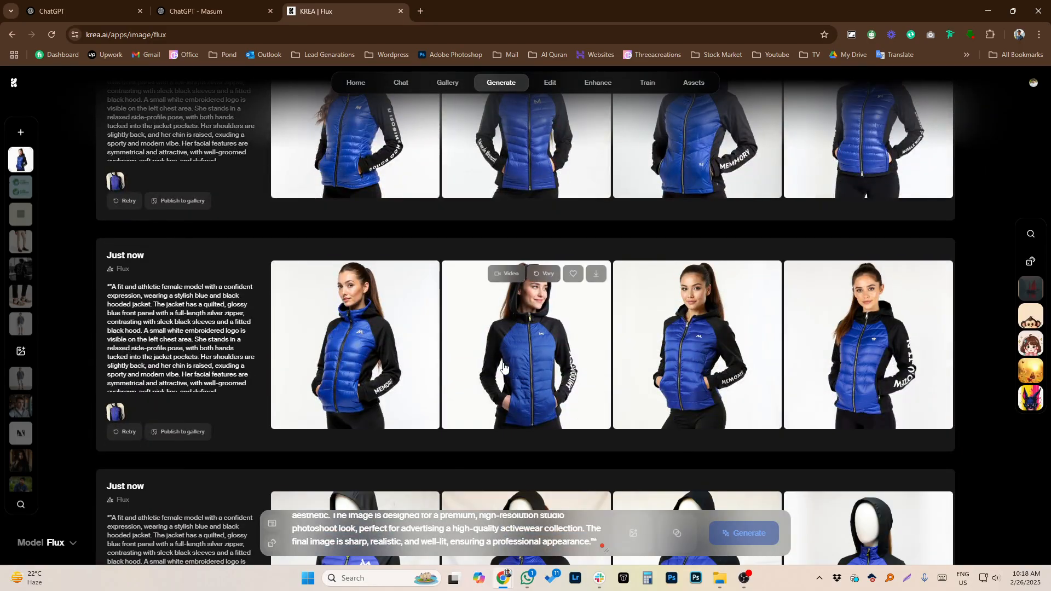
scroll(504, 367, "down", 10)
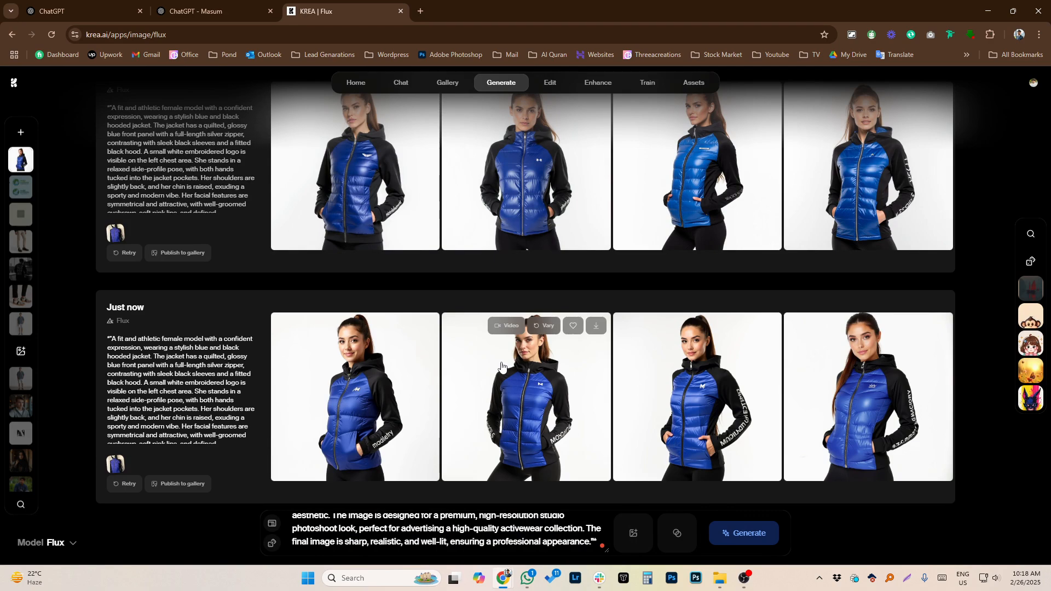